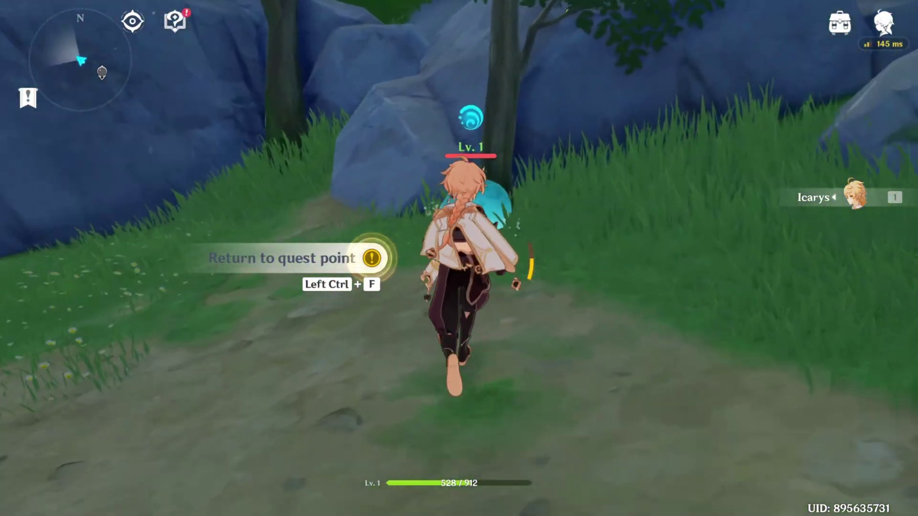
# Open speedtest.net in the browser and start a speed test
pyautogui.click(460, 258)
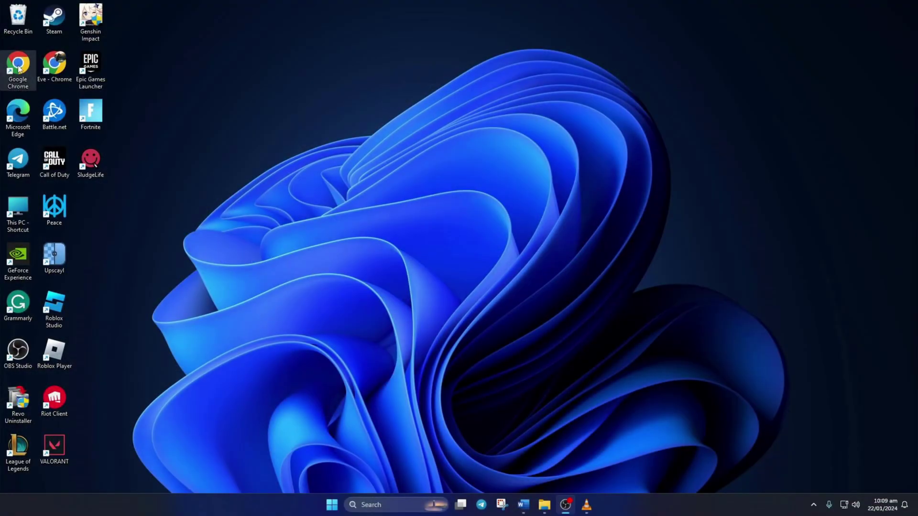
pyautogui.doubleClick(18, 69)
pyautogui.write('spee')
pyautogui.press('Return')
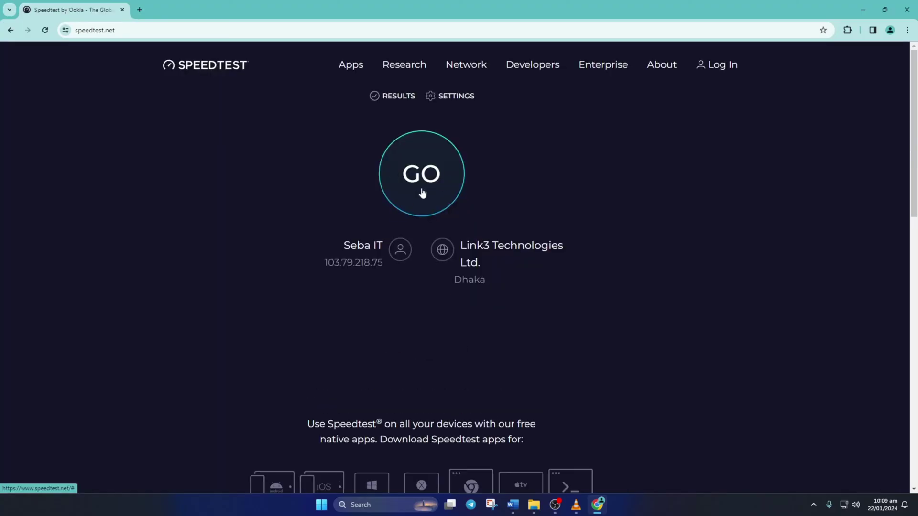
pyautogui.click(421, 192)
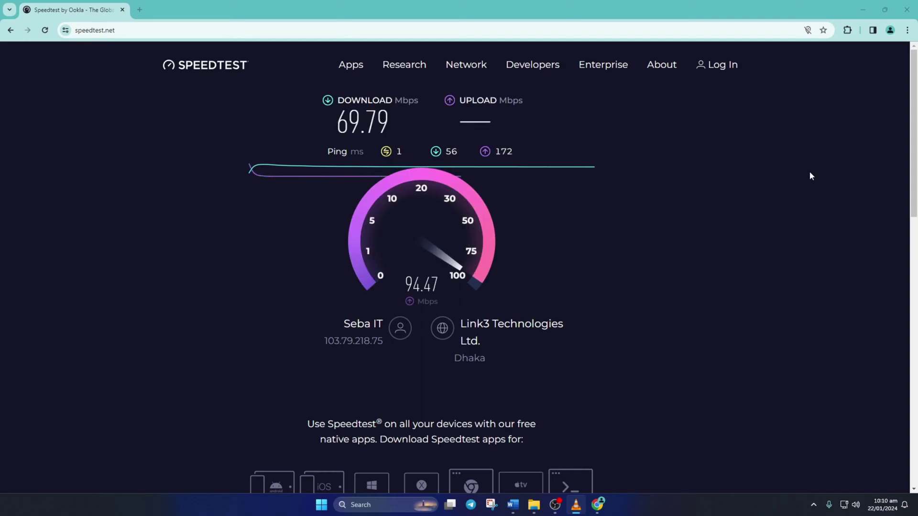
# Highlight the 94.60 Mbps upload and ping results, then minimize the browser
pyautogui.moveTo(511, 140); pyautogui.dragTo(446, 144)
pyautogui.moveTo(327, 167); pyautogui.dragTo(512, 168)
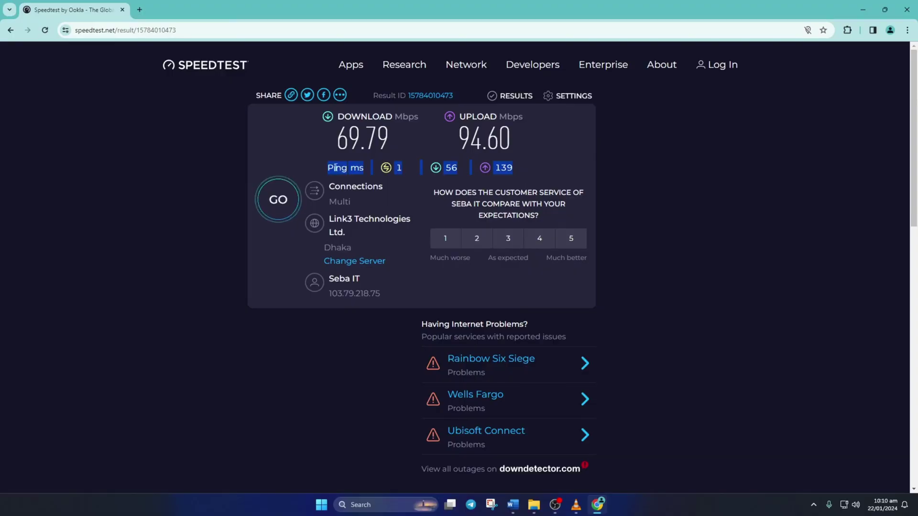
pyautogui.click(863, 10)
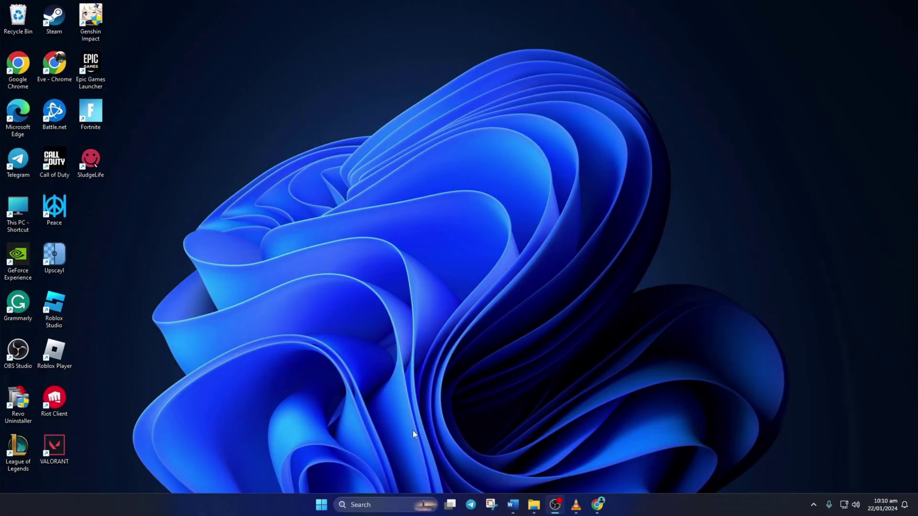
# Launch Command Prompt with Run as administrator from the taskbar search
pyautogui.click(378, 505)
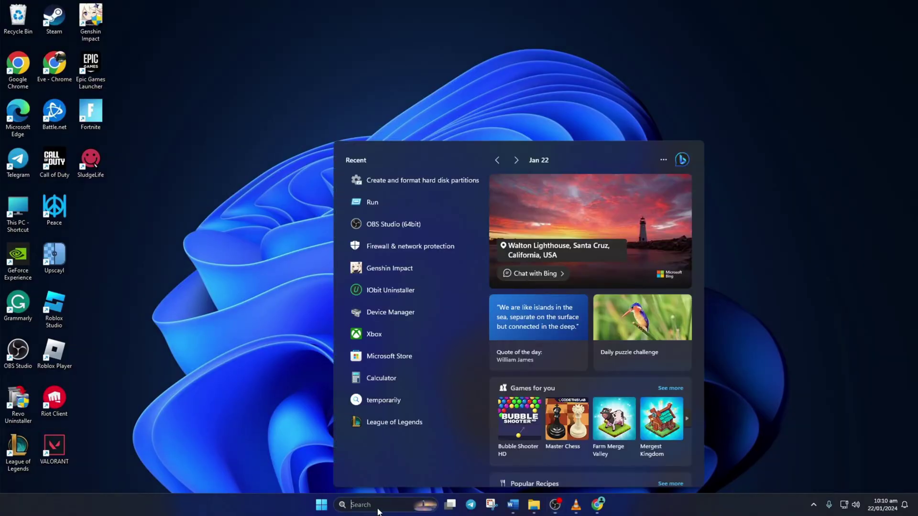
pyautogui.write('cmd')
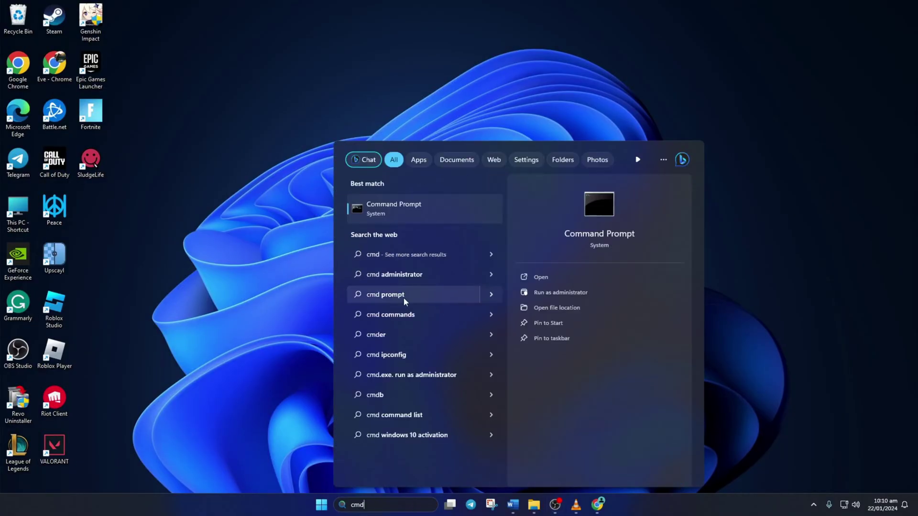
pyautogui.rightClick(397, 209)
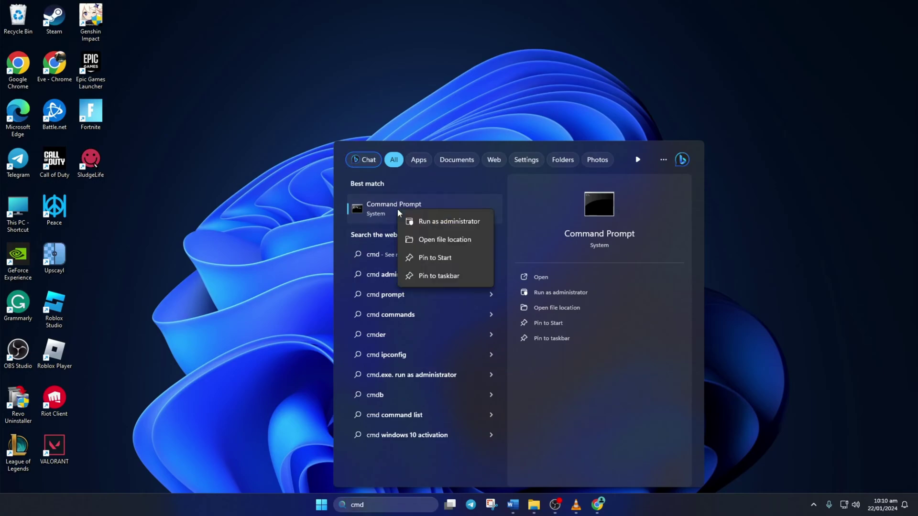
pyautogui.click(435, 222)
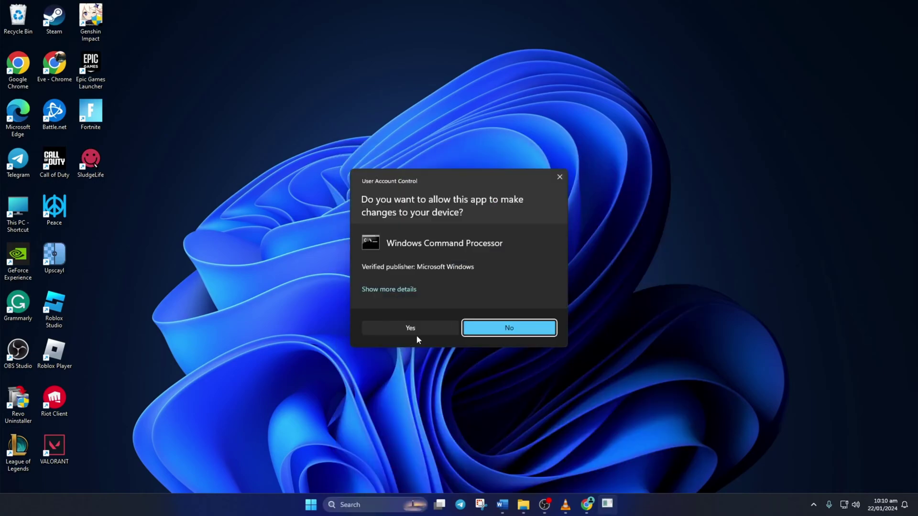
# Approve the UAC prompt, maximize the window, and run netsh winsock reset and ipconfig /flushdns
pyautogui.click(410, 329)
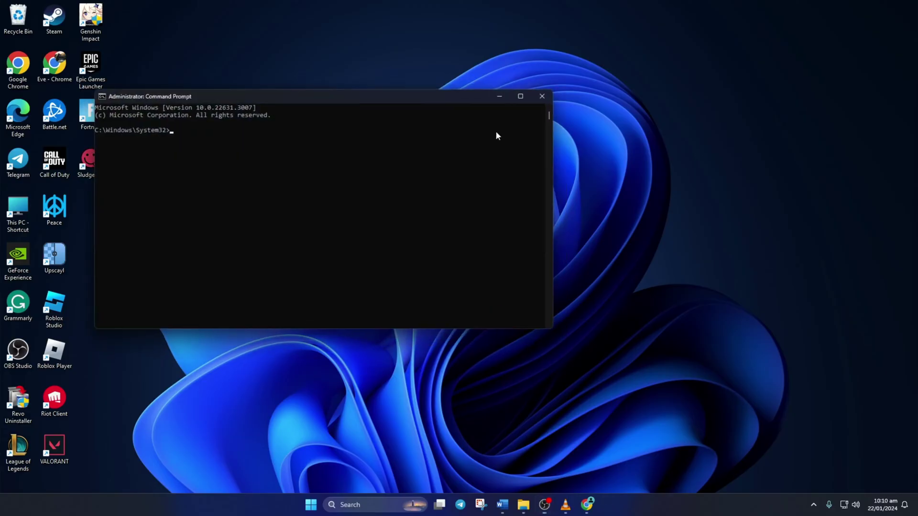
pyautogui.click(518, 95)
pyautogui.write('netsh winsock reset')
pyautogui.press('Return')
pyautogui.write('ip')
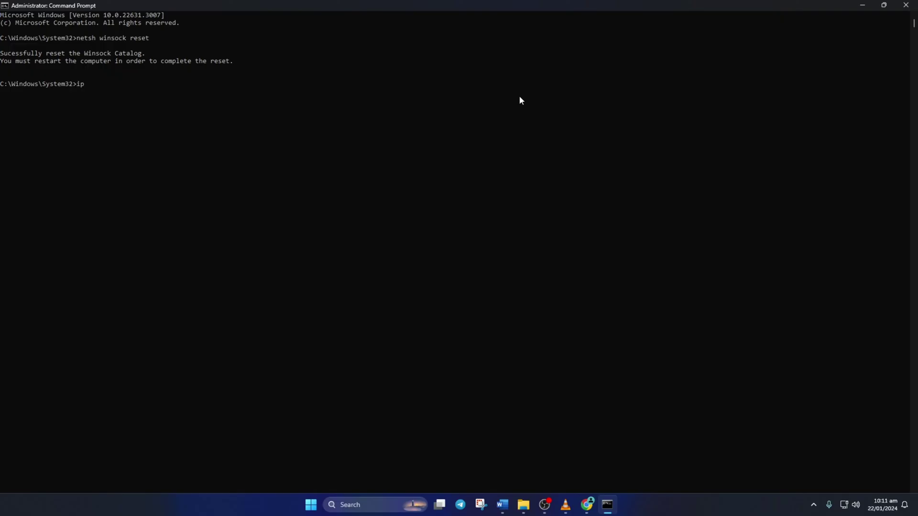
pyautogui.write('config /flushdns')
pyautogui.press('Return')
pyautogui.write('ipcon')
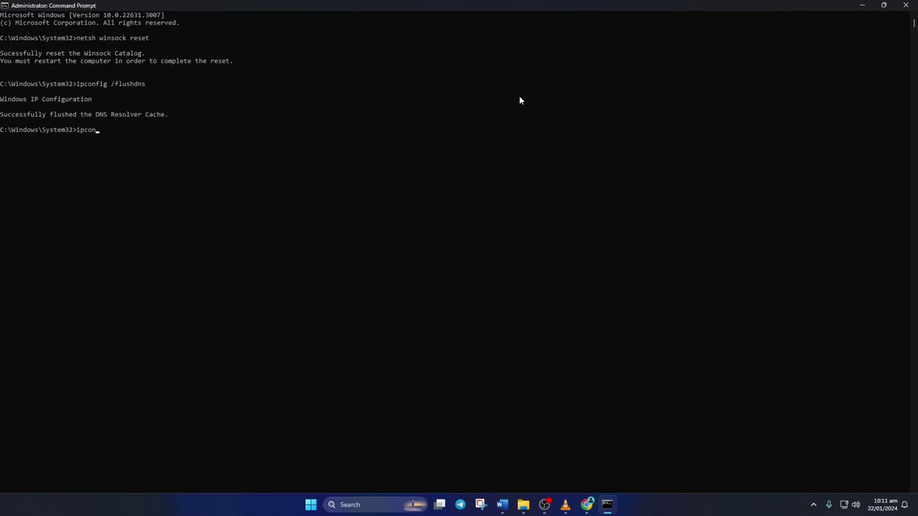
pyautogui.write('fig /release')
# Release and renew the IP address, reset the IP stack, and restart the computer
pyautogui.press('Return')
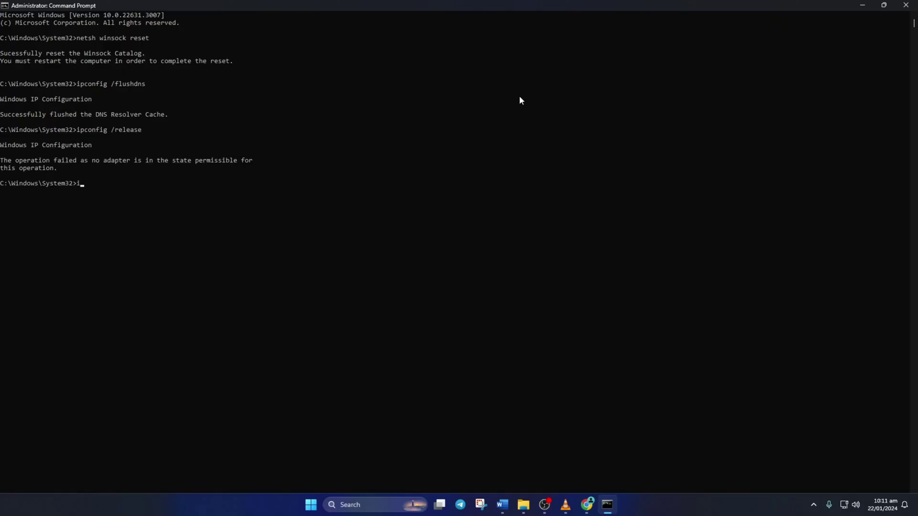
pyautogui.write('pconfig /renew')
pyautogui.press('Return')
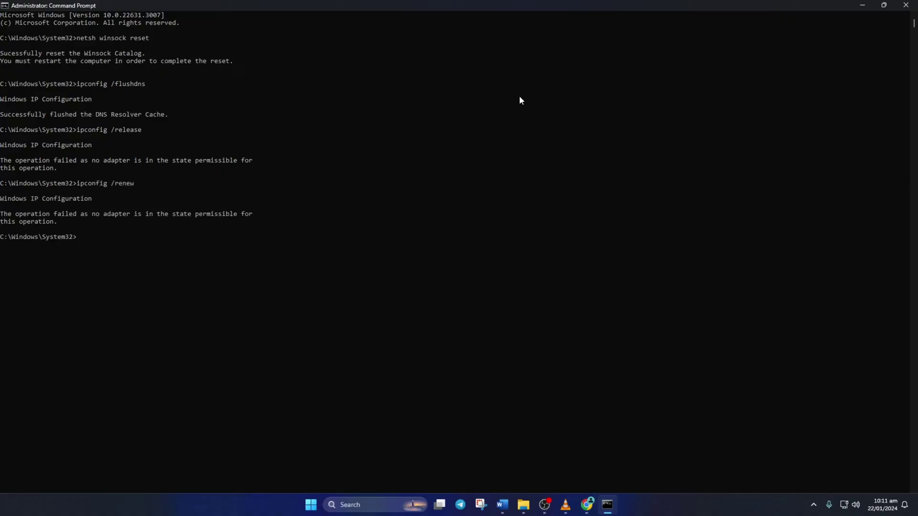
pyautogui.write('netsh int ip ')
pyautogui.write('reset')
pyautogui.press('Return')
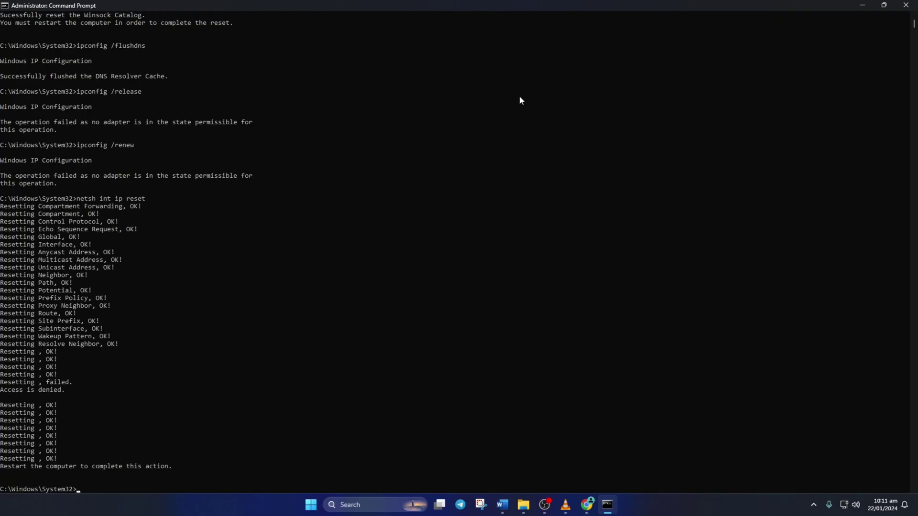
pyautogui.click(311, 503)
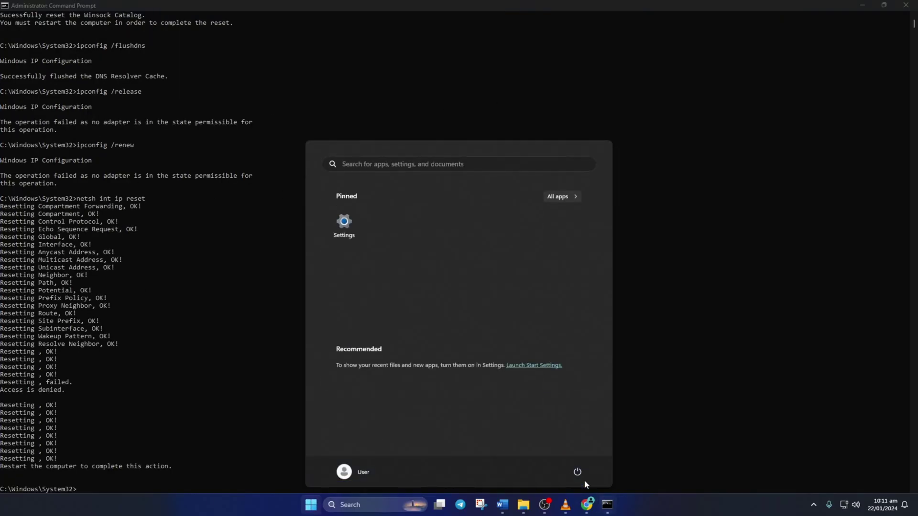
pyautogui.click(577, 471)
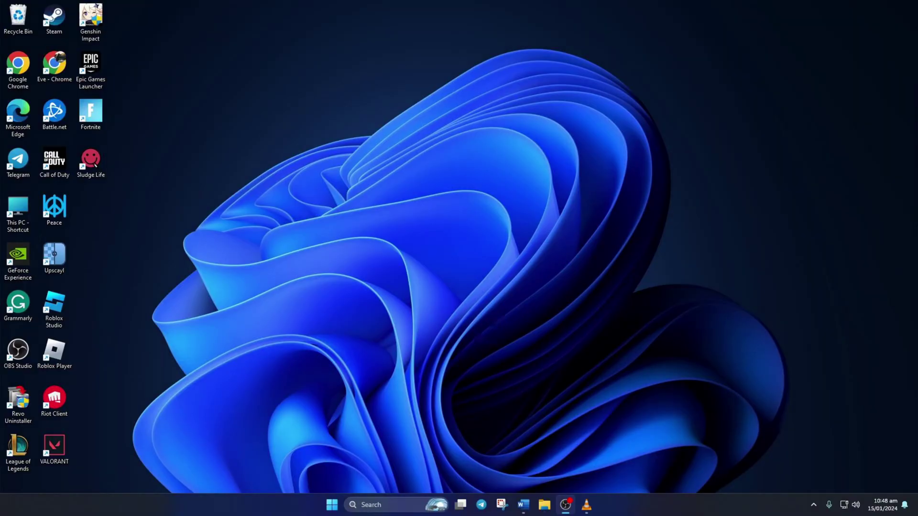
# Reopen Command Prompt maximized, ping 1.1.1.1, and highlight its 51 ms round-trip line
pyautogui.click(373, 504)
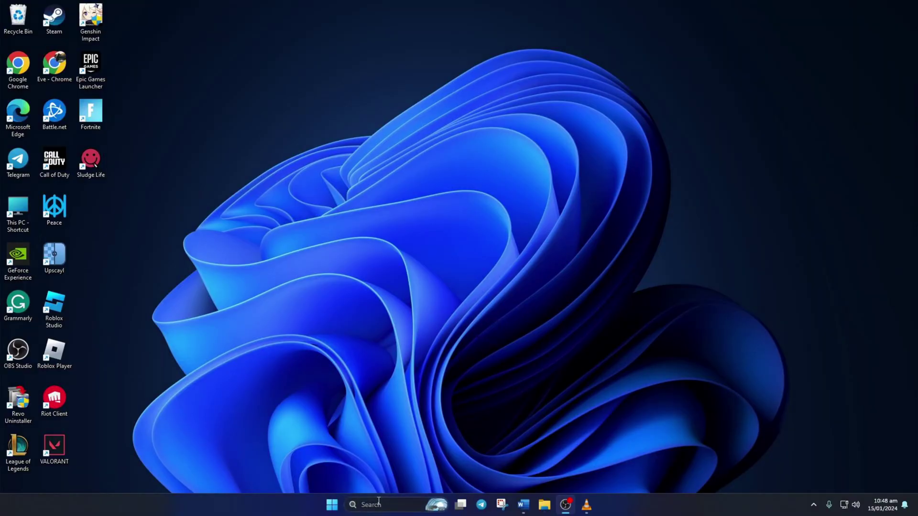
pyautogui.write('cmd')
pyautogui.click(448, 207)
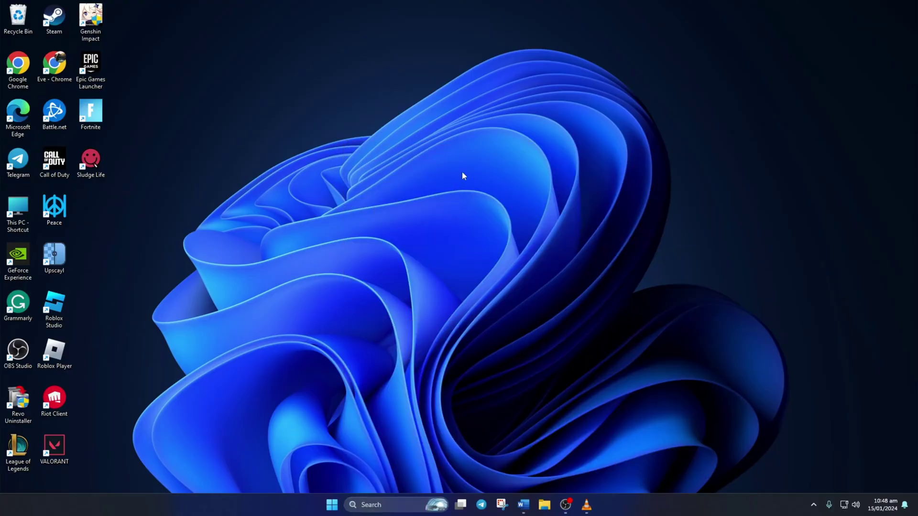
pyautogui.press('super+Up')
pyautogui.write('ping 1.1.1.1')
pyautogui.press('Return')
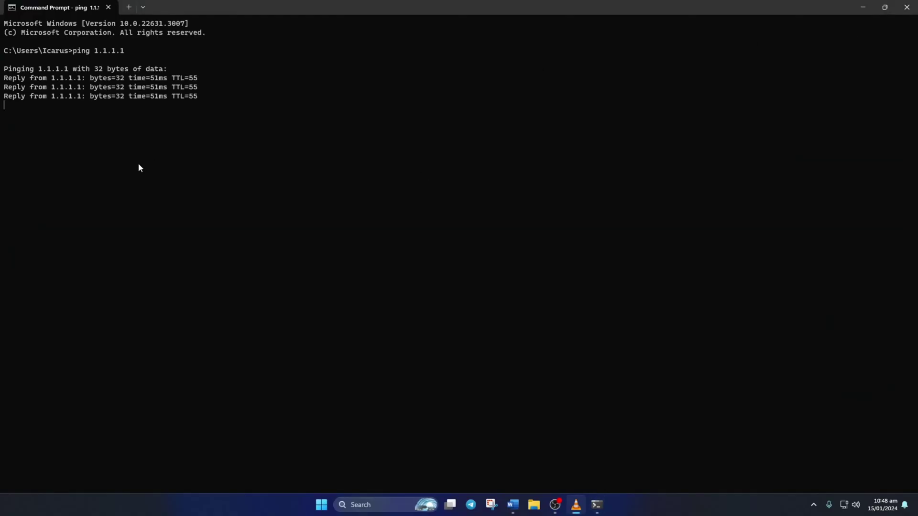
pyautogui.moveTo(227, 151); pyautogui.dragTo(18, 152)
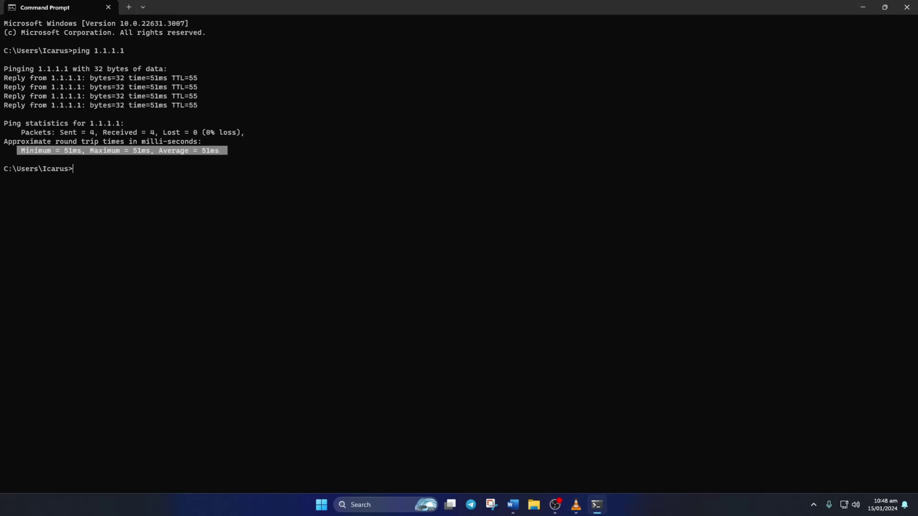
pyautogui.click(108, 194)
pyautogui.write('ping 8.8.8')
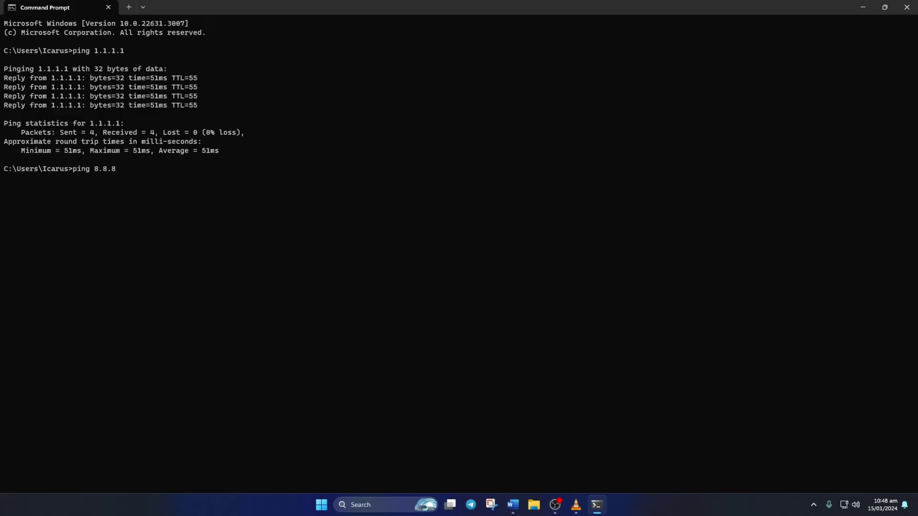
pyautogui.write('.8')
# Ping 8.8.8.8 and highlight its 29 ms average round-trip statistics
pyautogui.press('Return')
pyautogui.press('Return')
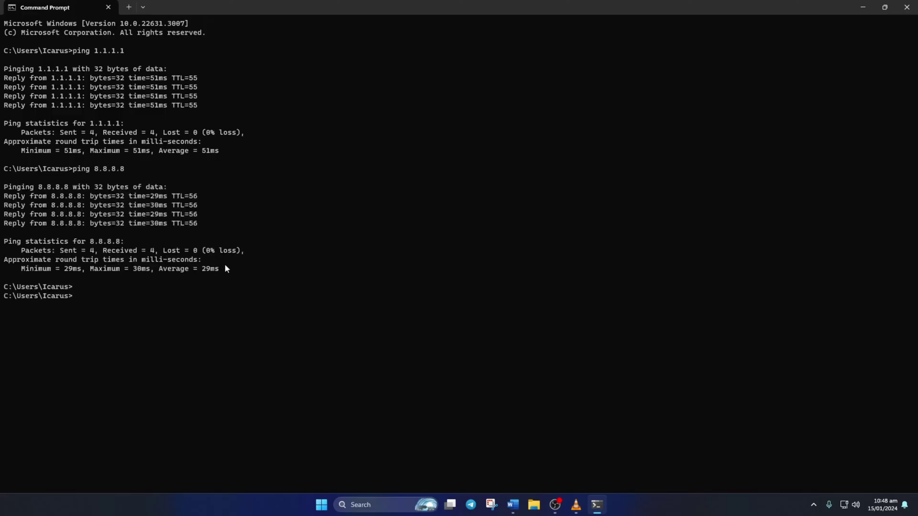
pyautogui.moveTo(221, 269); pyautogui.dragTo(21, 271)
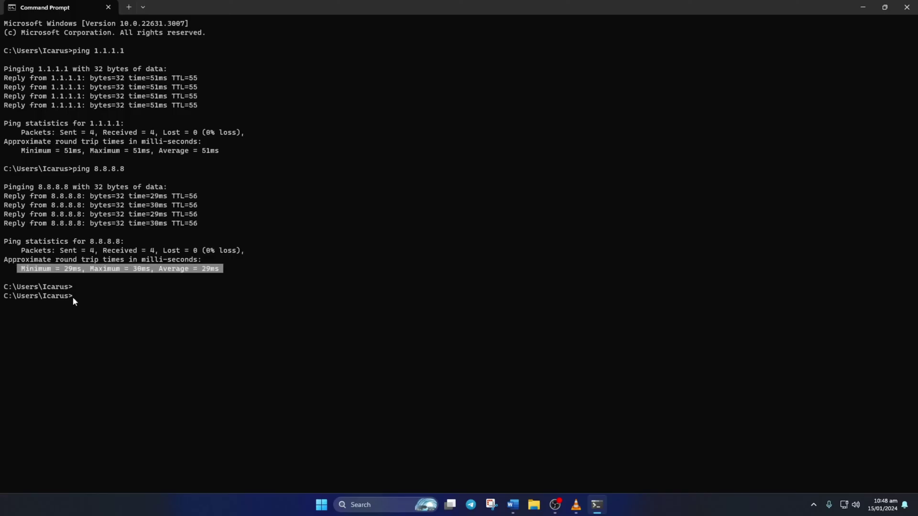
pyautogui.hotkey('ctrl', 'c')
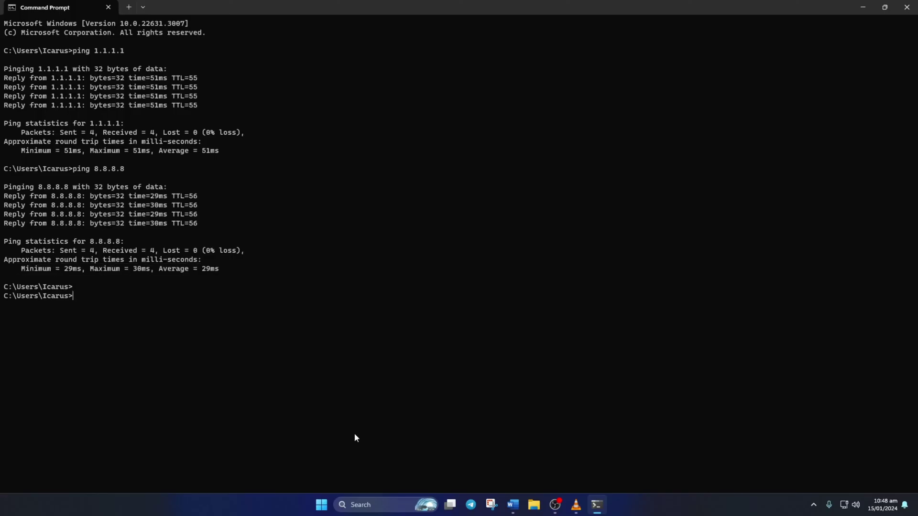
# Open the Ethernet page under Network & internet in Settings
pyautogui.click(322, 505)
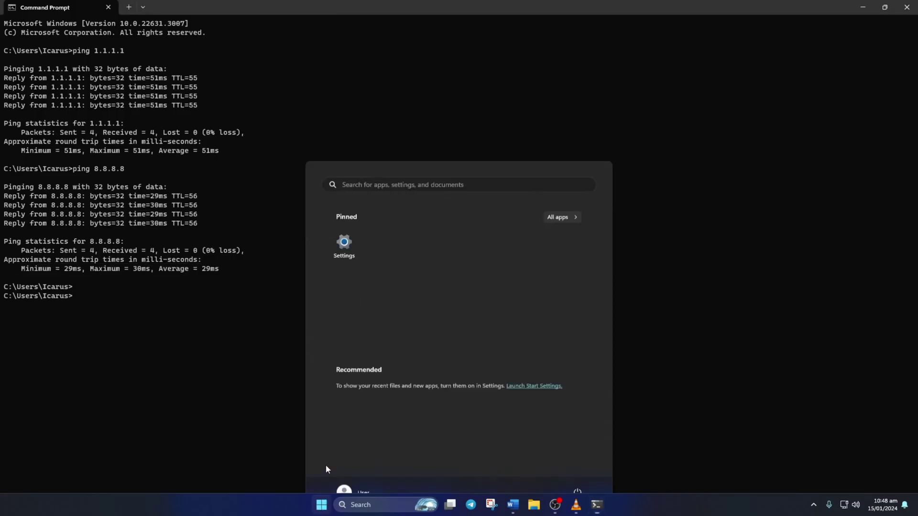
pyautogui.click(344, 226)
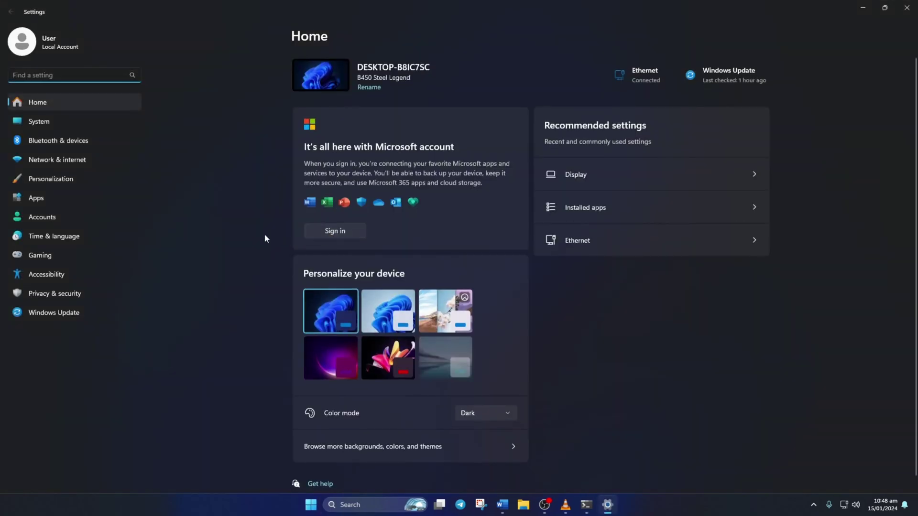
pyautogui.click(103, 160)
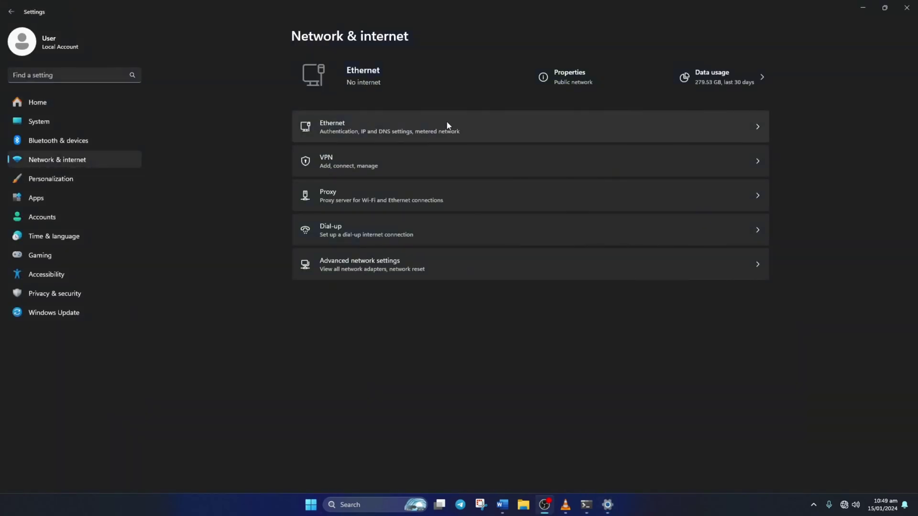
pyautogui.click(449, 124)
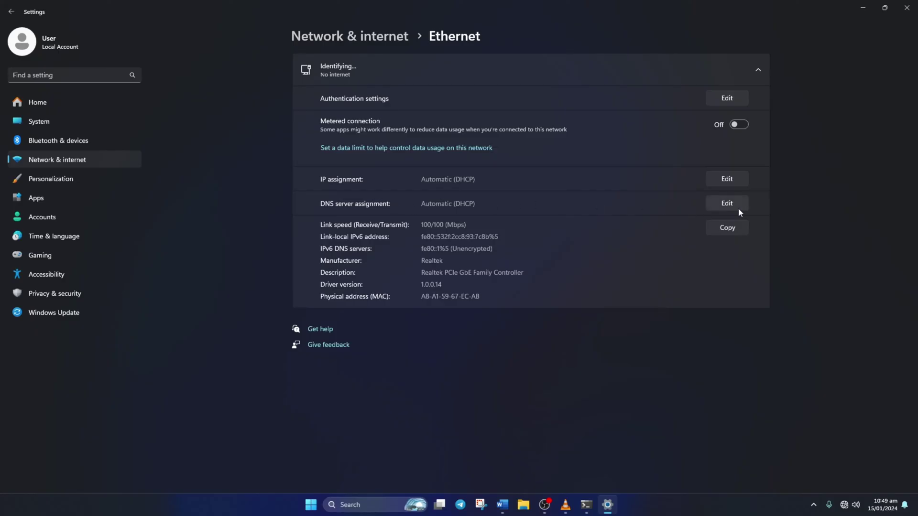
# Switch the DNS server assignment to Manual with IPv4 turned on
pyautogui.click(726, 203)
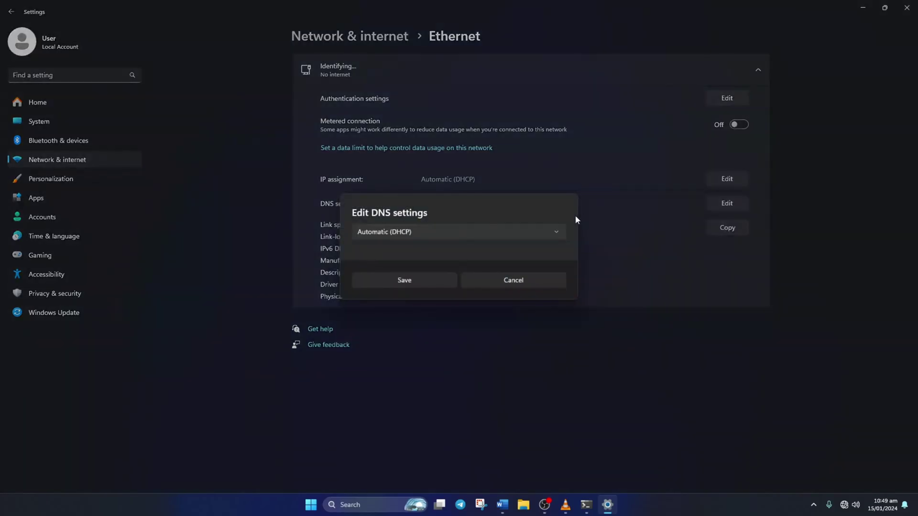
pyautogui.click(401, 229)
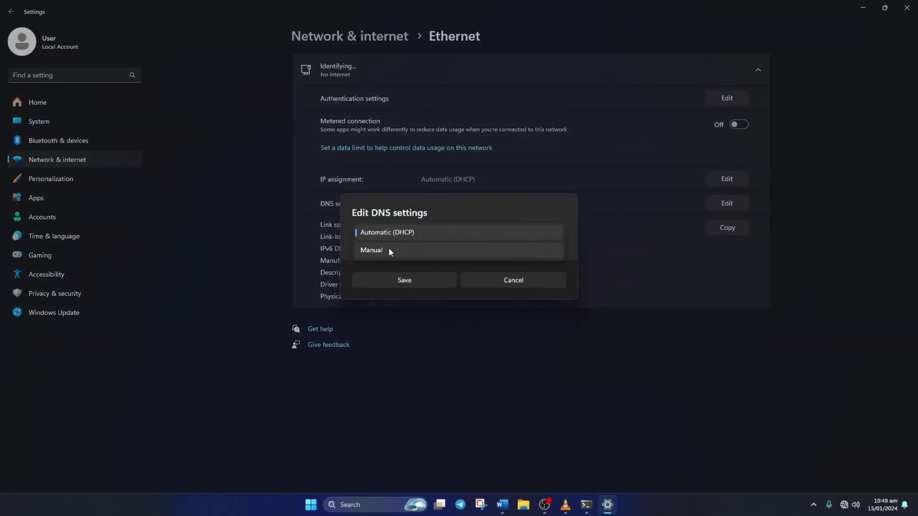
pyautogui.click(401, 251)
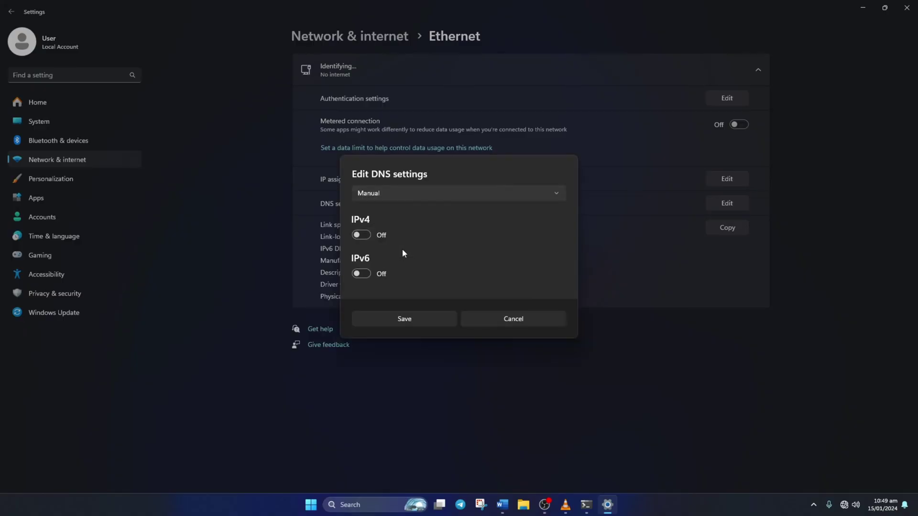
pyautogui.click(359, 235)
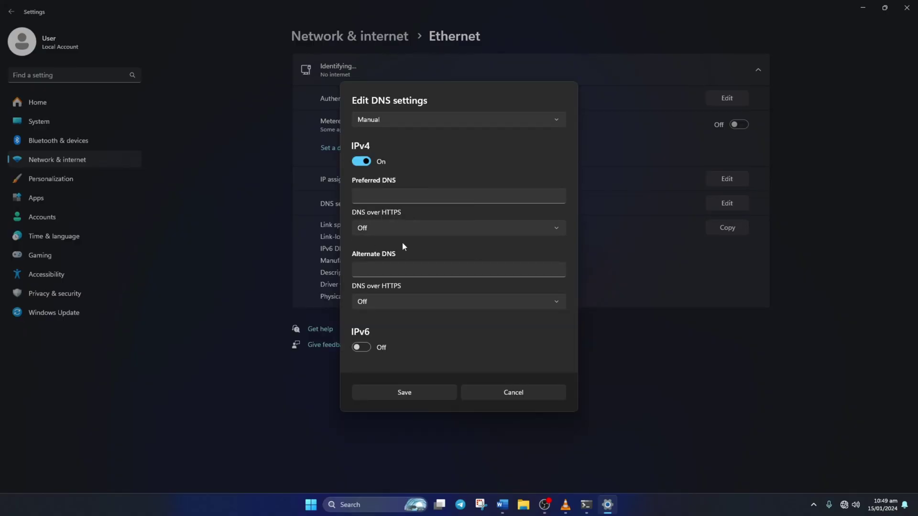
# Enter 8.8.8.8 as preferred and 8.8.4.4 as alternate DNS, and save
pyautogui.click(405, 201)
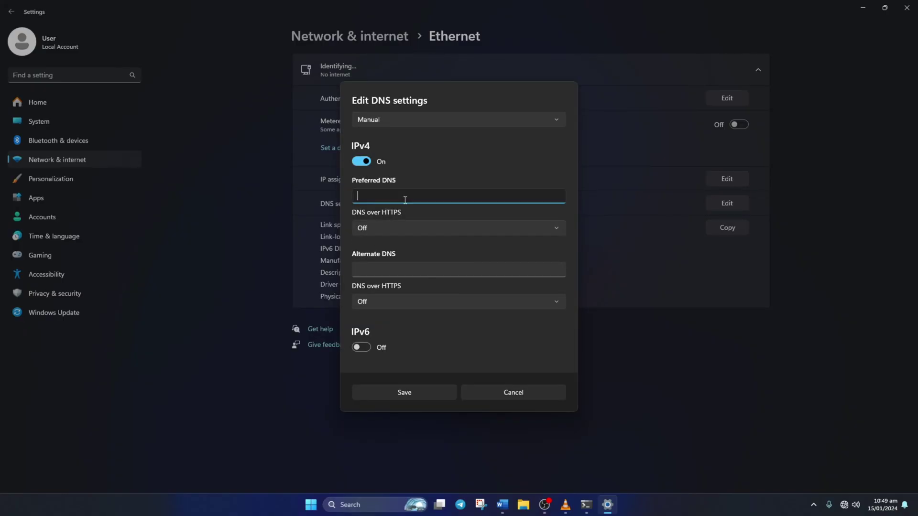
pyautogui.write('1.1.1.')
pyautogui.write('1')
pyautogui.click(387, 270)
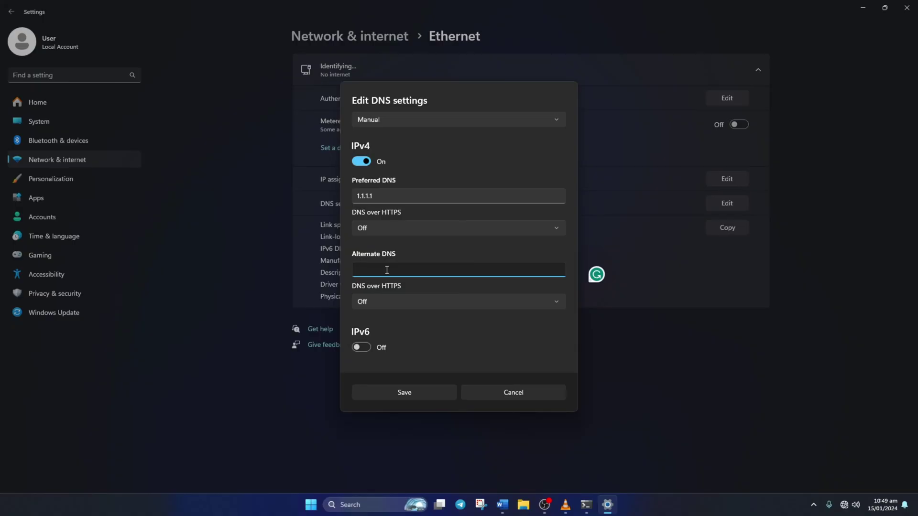
pyautogui.write('1.0.0.1')
pyautogui.click(437, 199)
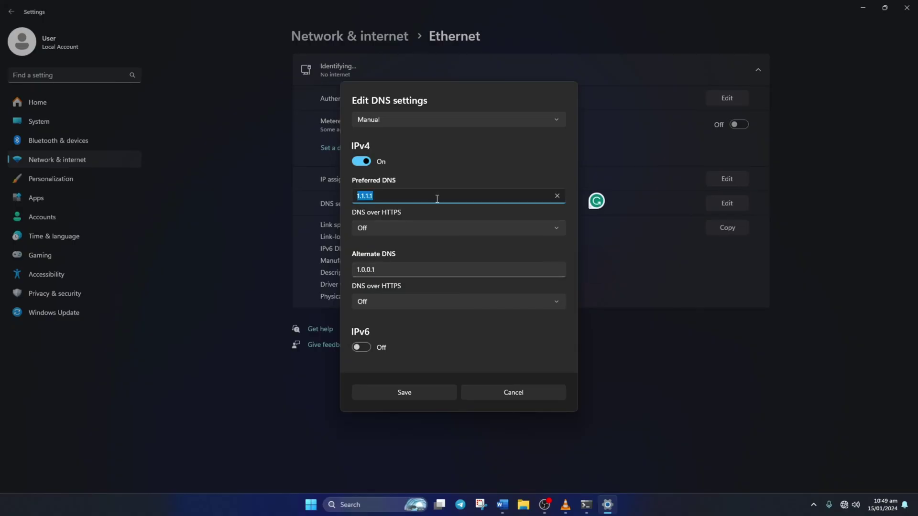
pyautogui.write('8.8.8.8')
pyautogui.click(385, 265)
pyautogui.press('BackSpace')
pyautogui.write('8.8.4.4')
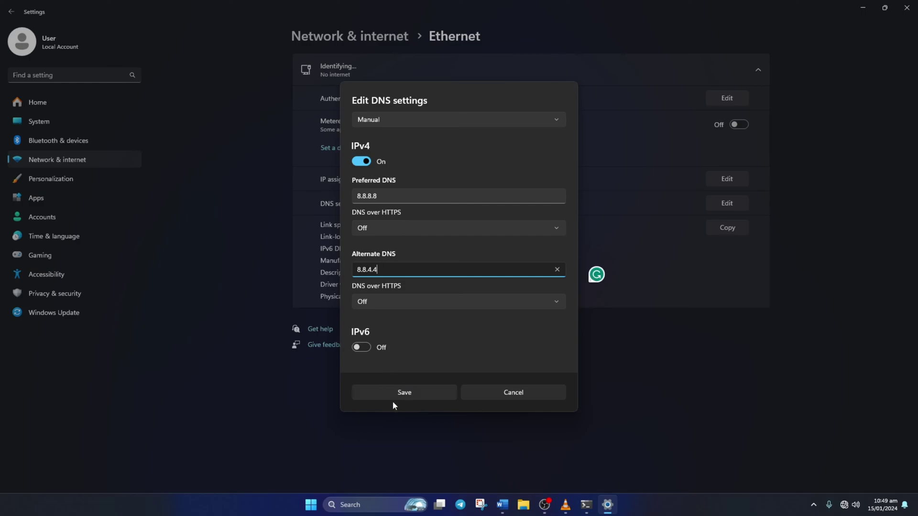
pyautogui.click(397, 387)
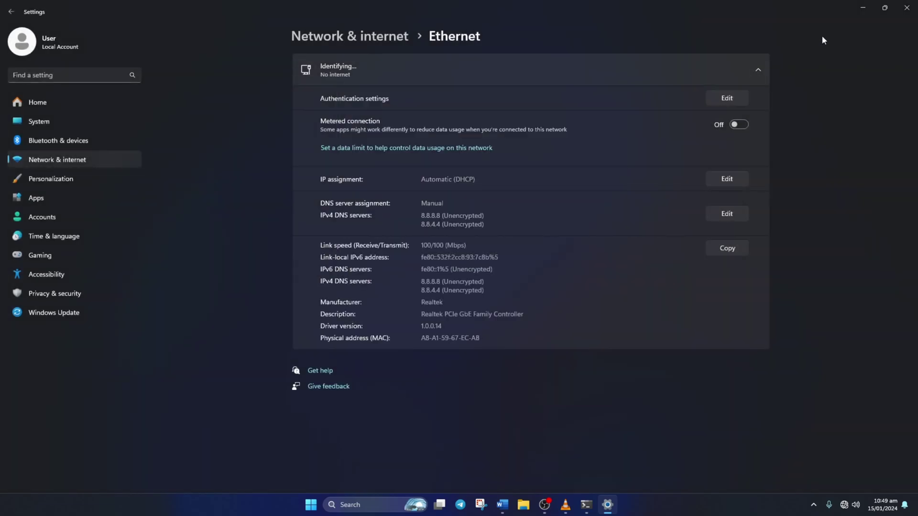
# Close Settings and Command Prompt, then launch Genshin Impact from its desktop shortcut
pyautogui.click(905, 7)
pyautogui.click(905, 6)
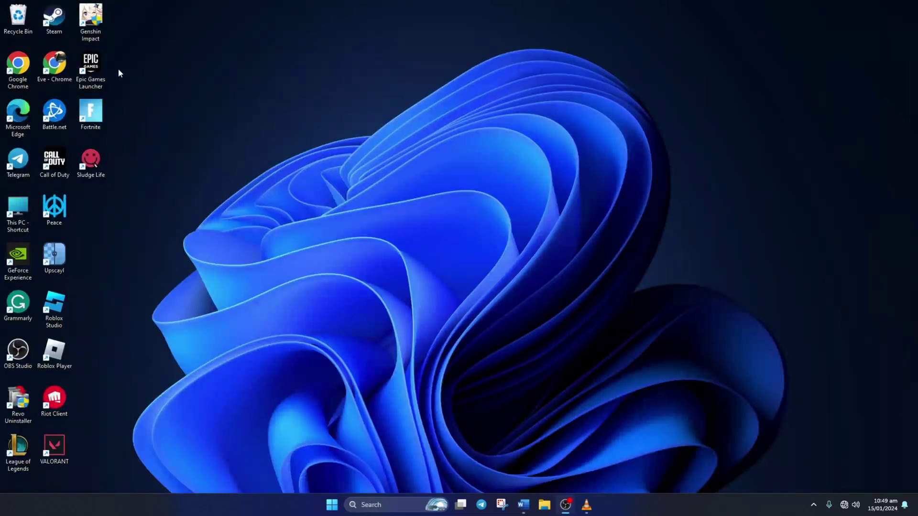
pyautogui.click(90, 22)
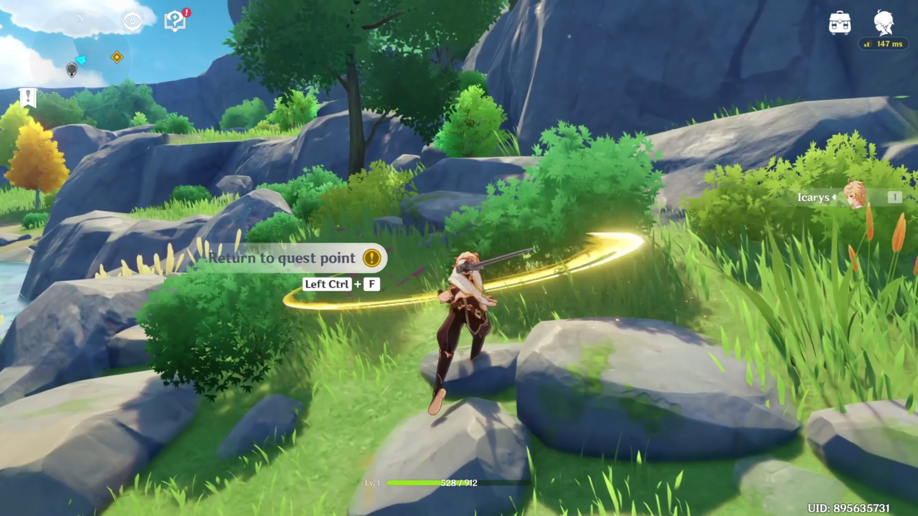